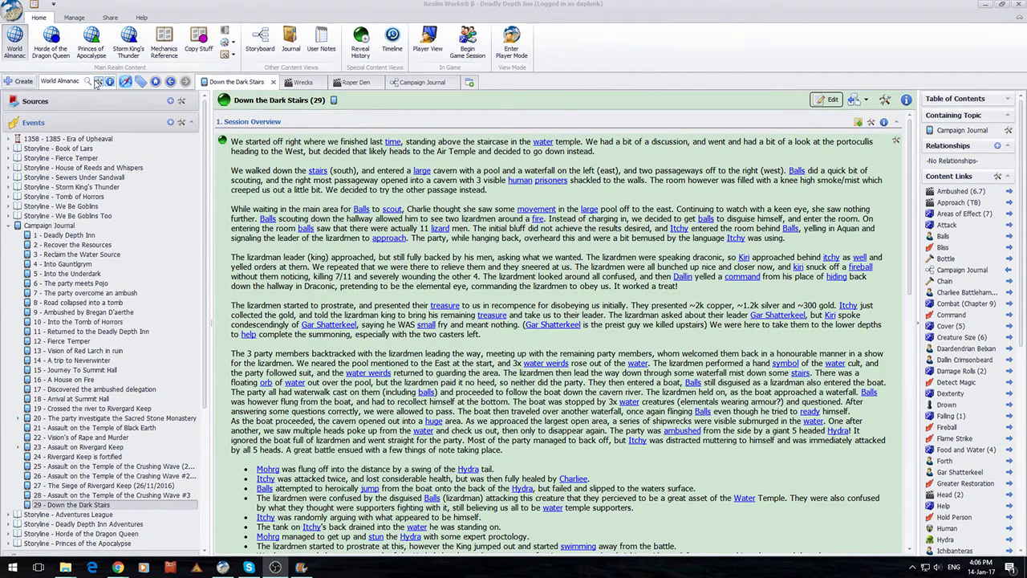
Collapse the expanded World Almanac topics and open the realm export manager
click(110, 82)
click(129, 207)
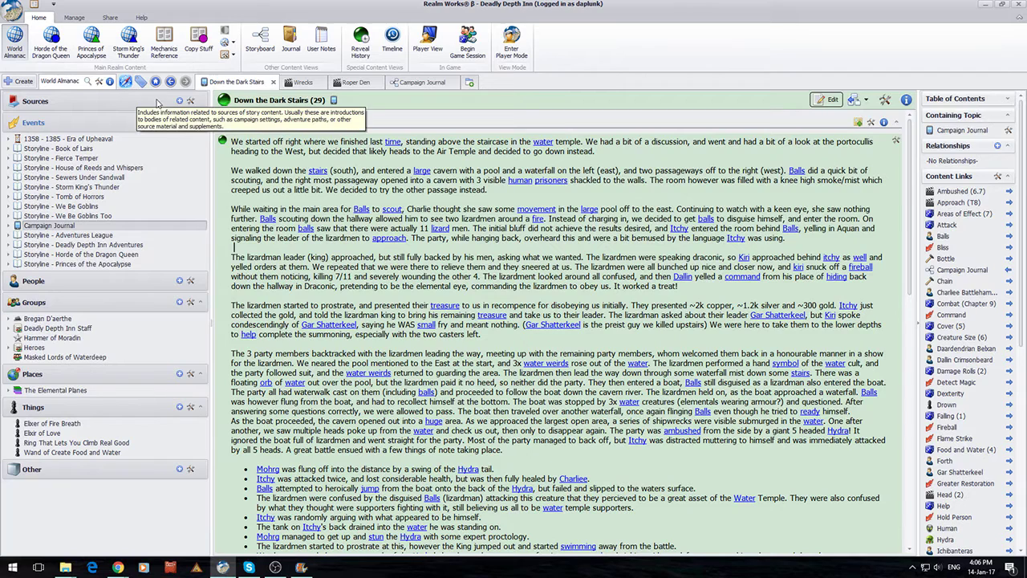
click(110, 19)
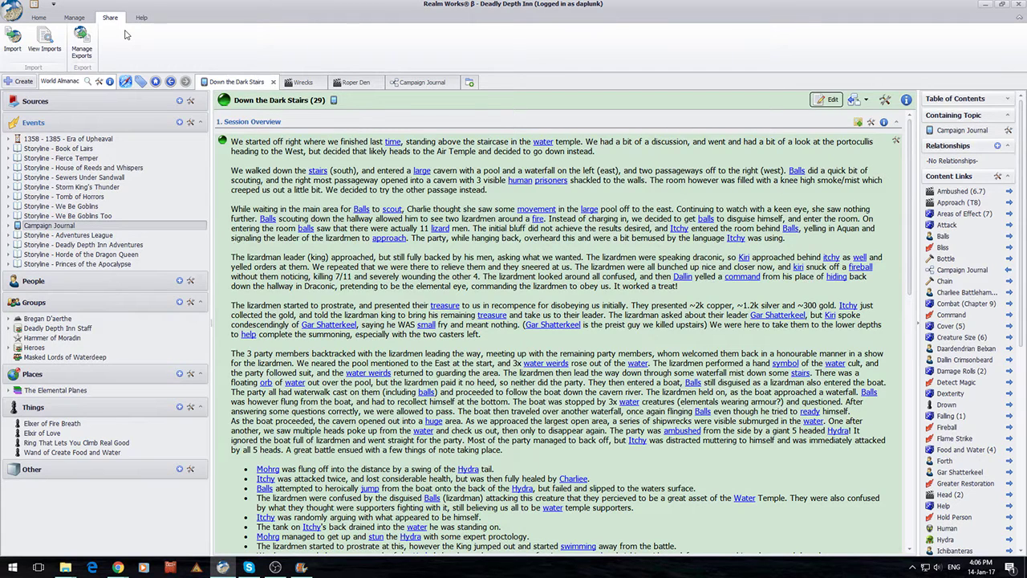
click(82, 50)
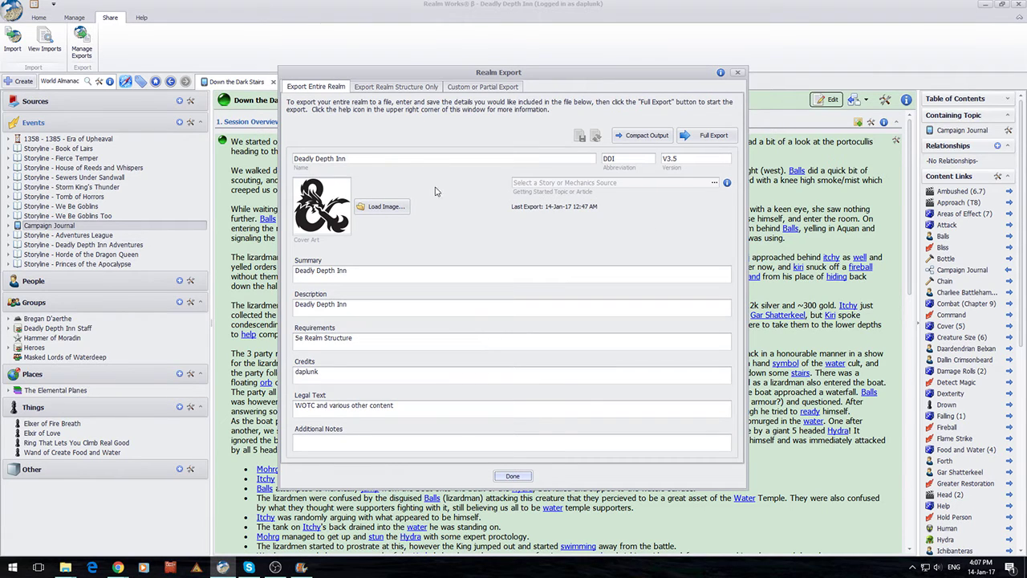
Review the entire-realm export's name, version and getting-started source choices, and close the export manager without changes
triple_click(346, 158)
key(Tab)
key(Tab)
click(692, 159)
click(616, 182)
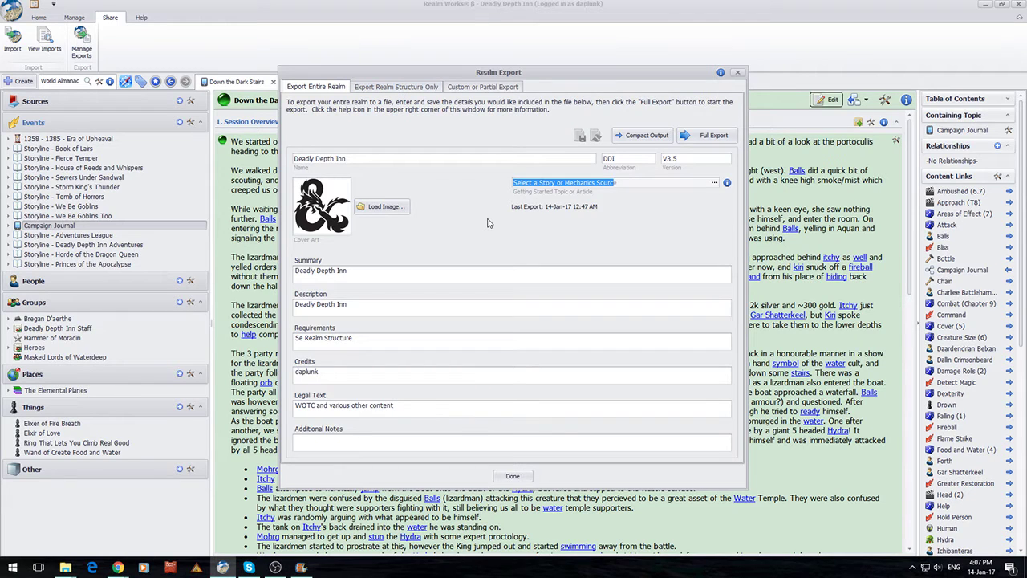
click(716, 183)
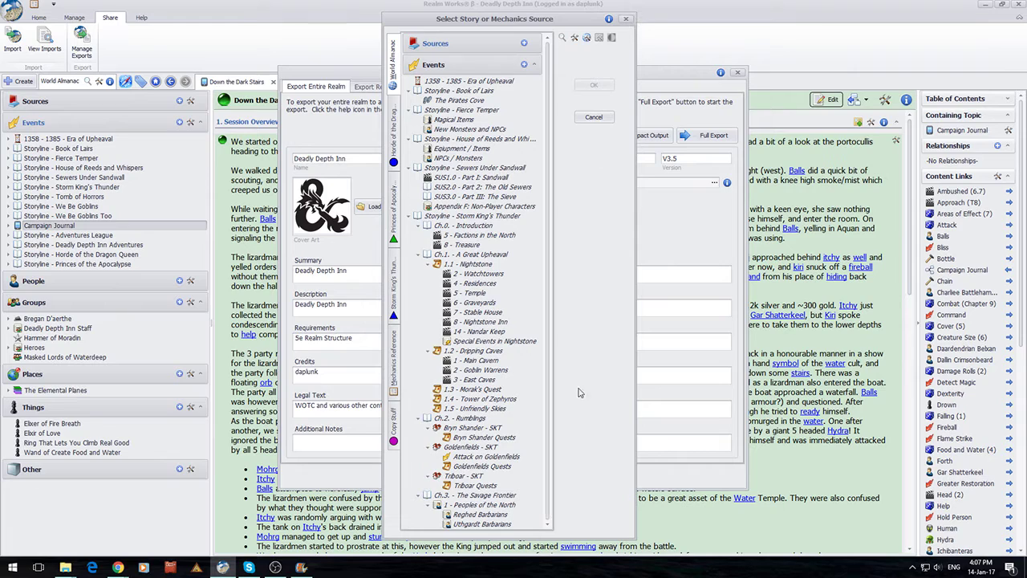
key(Escape)
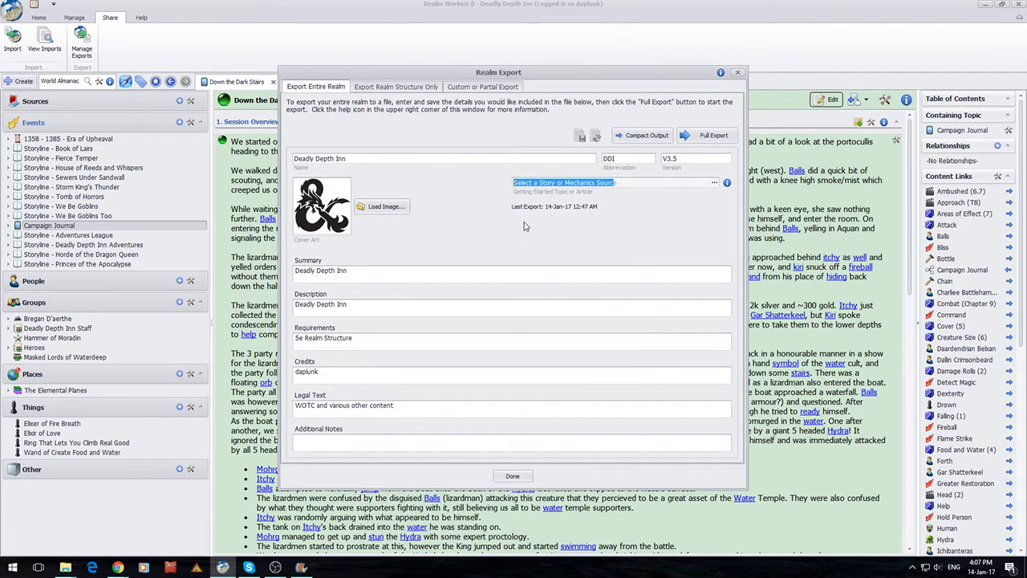
click(737, 74)
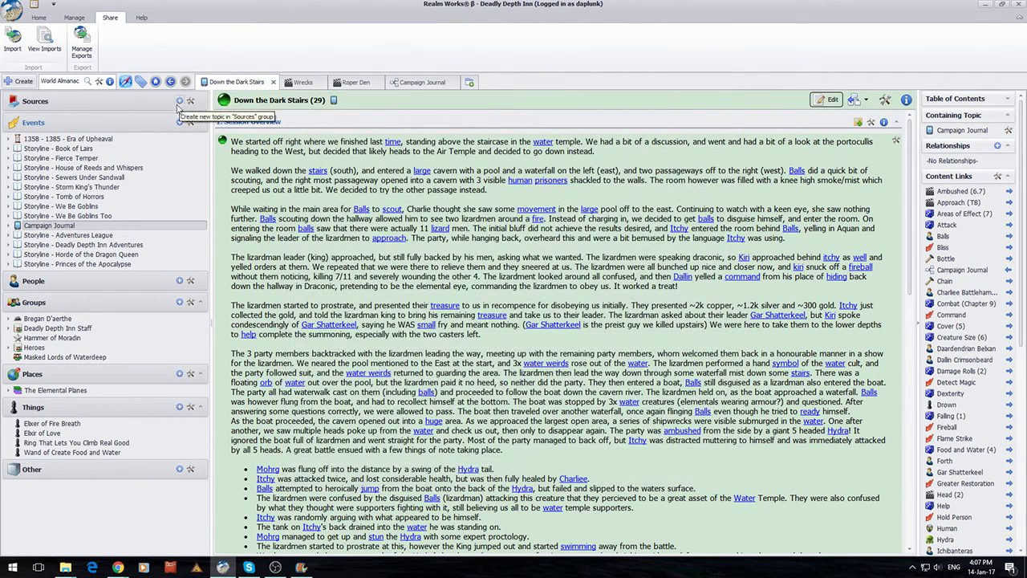
Create a Story Source topic named "Deadly Depth Inn" in the Sources family and save it
click(179, 102)
click(396, 324)
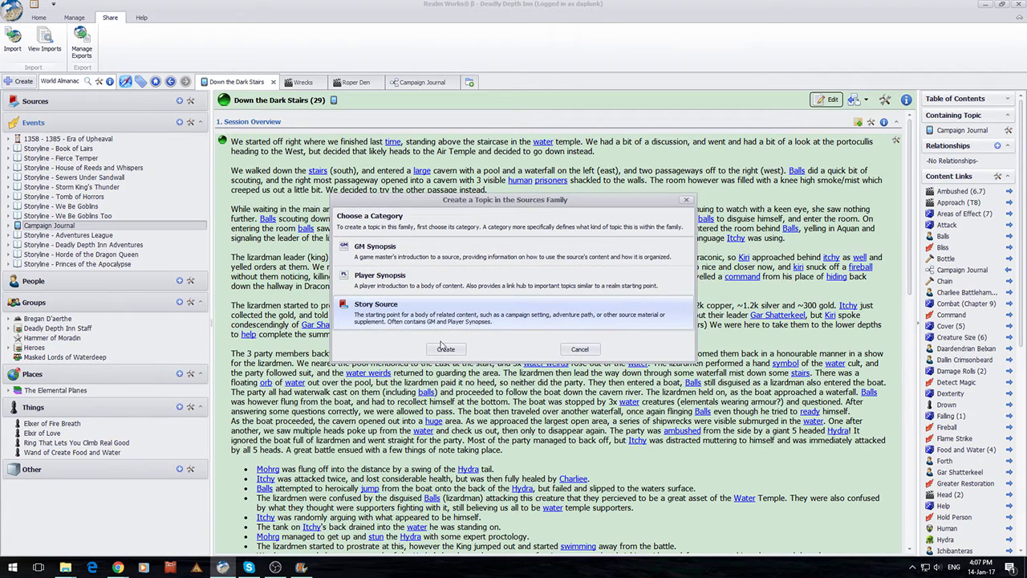
click(444, 347)
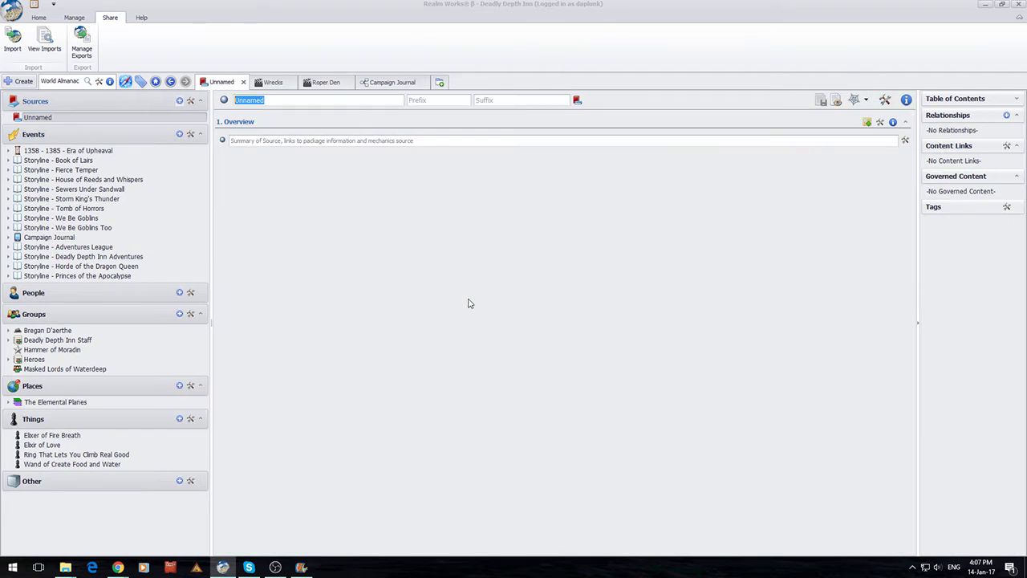
text(Deadly Depth Inn)
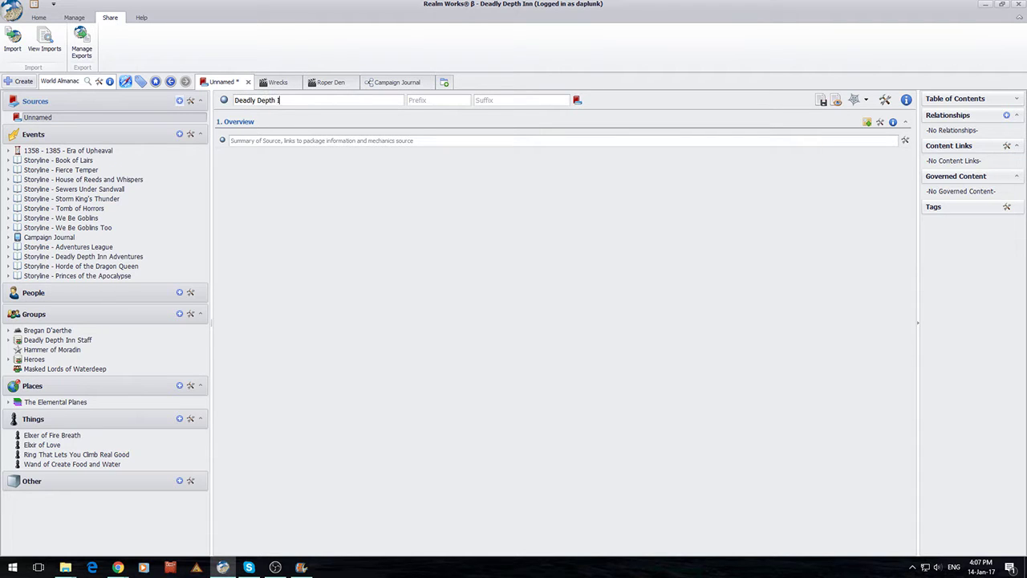
click(820, 101)
Set the Deadly Depth Inn source as the entire-realm export's getting-started topic and save the export details
click(81, 44)
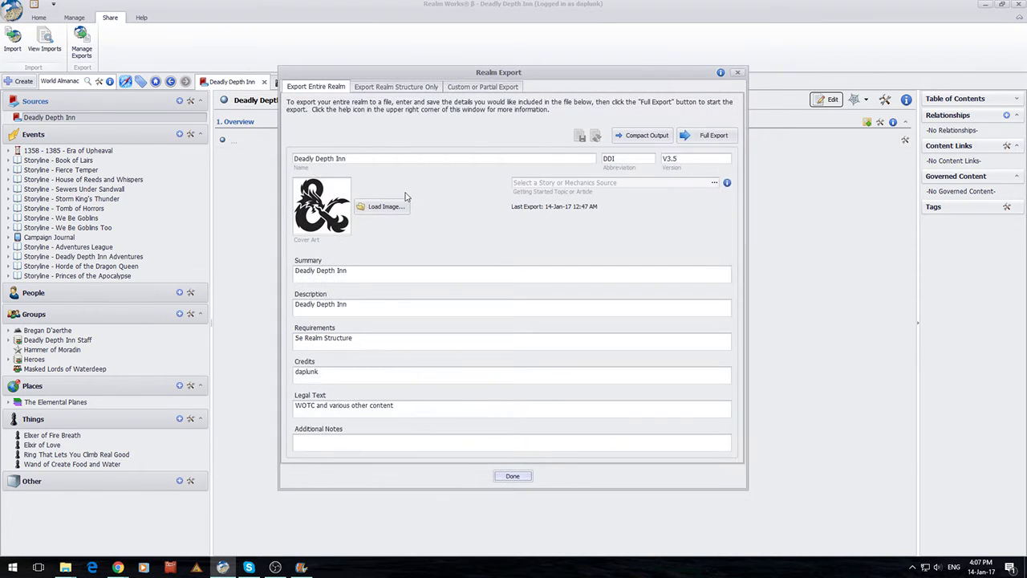
click(714, 183)
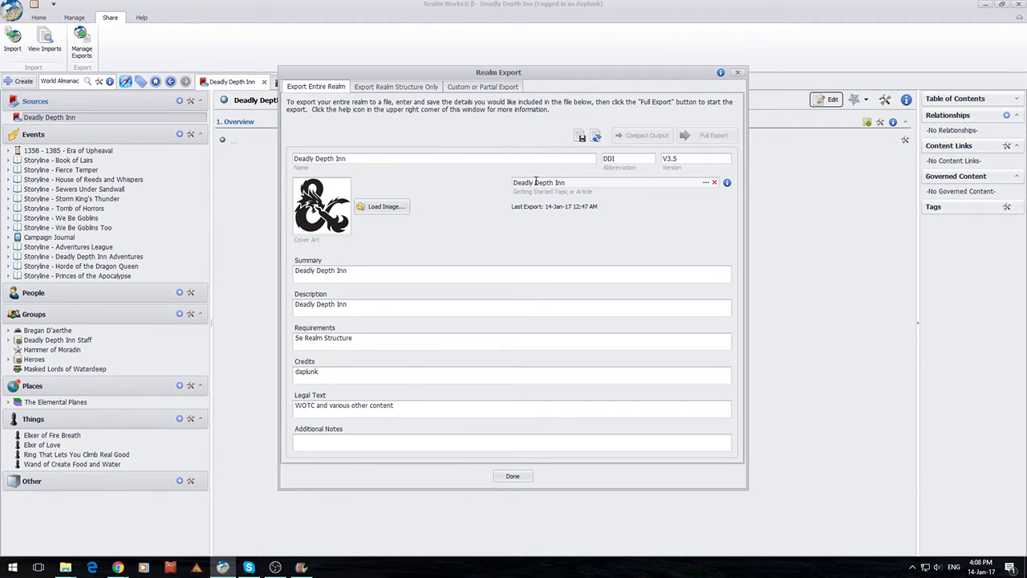
drag(567, 183, 421, 183)
drag(357, 275, 245, 282)
click(348, 305)
key(ctrl+a)
key(Tab)
key(Tab)
click(581, 138)
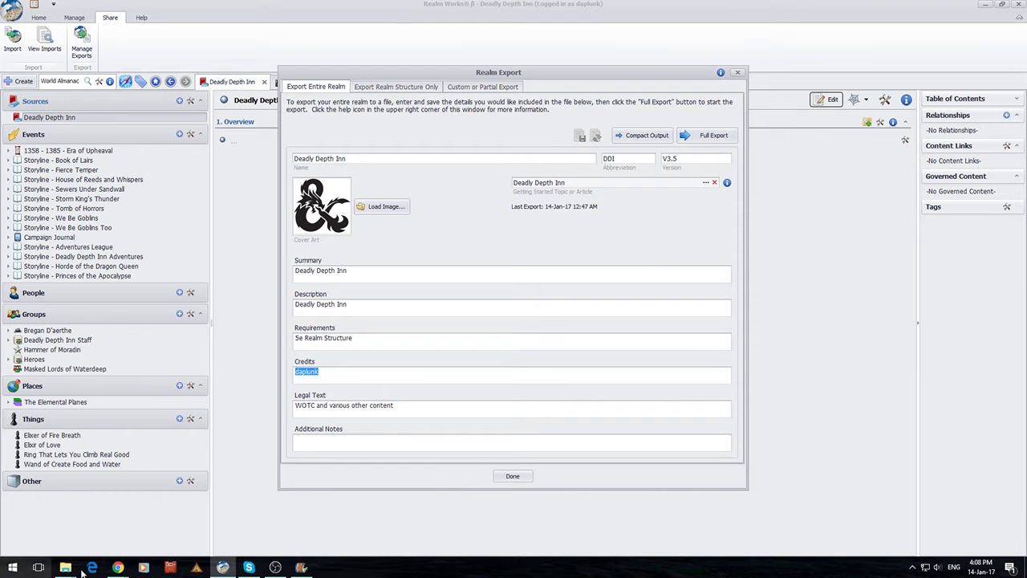
Switch to File Explorer and examine the existing Deadly Depth Inn export files in the Export folder
mouse_move(65, 568)
click(116, 522)
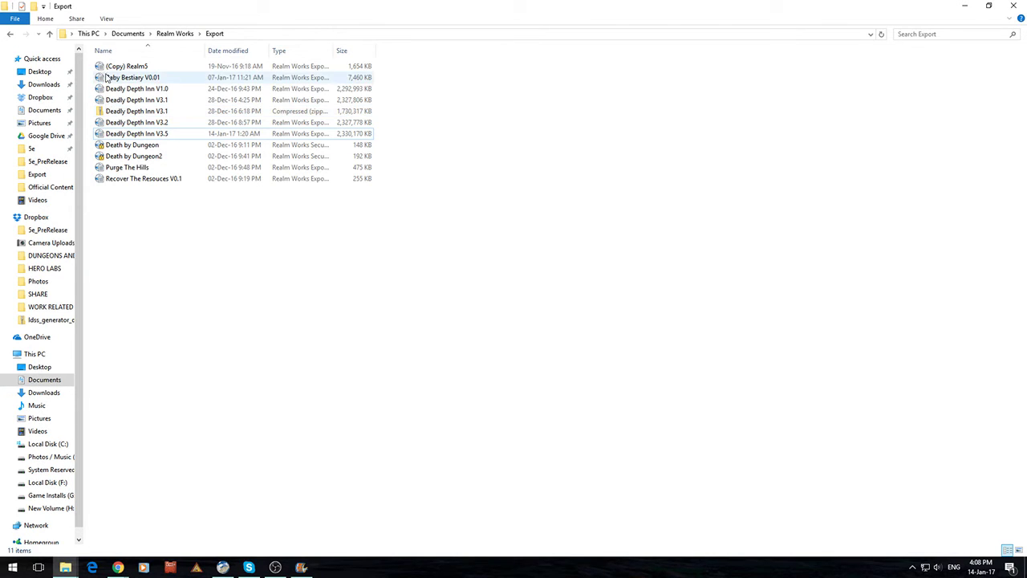
click(110, 125)
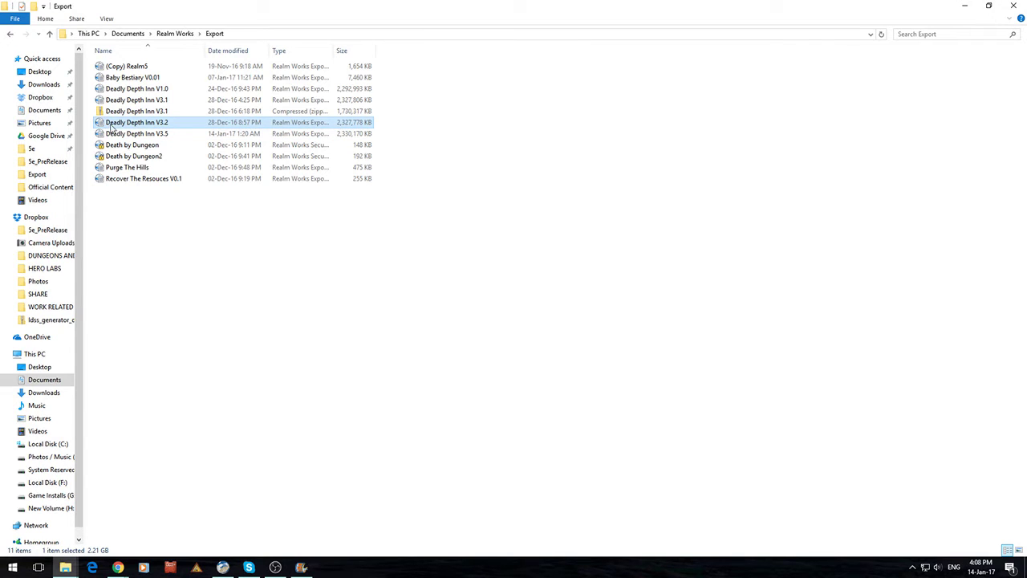
click(102, 158)
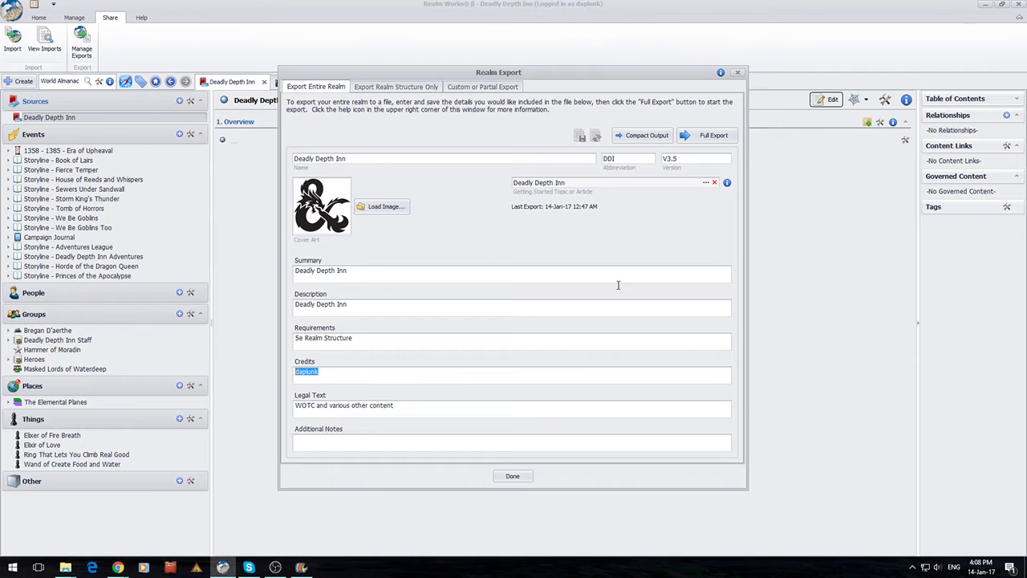
click(965, 6)
Examine the full export's player-only, password protection and authorship options, and cancel without exporting
click(706, 135)
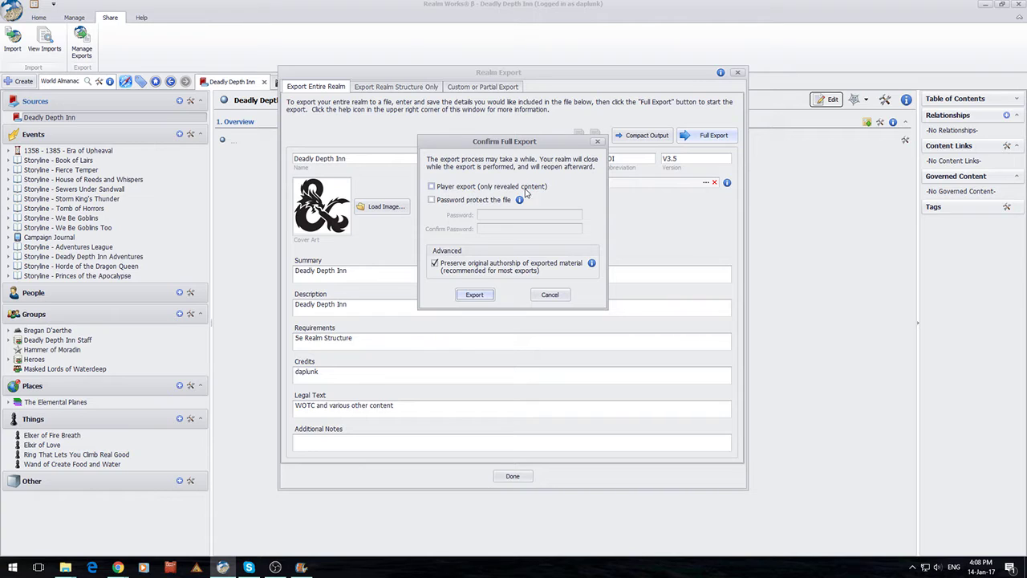
click(470, 189)
click(448, 200)
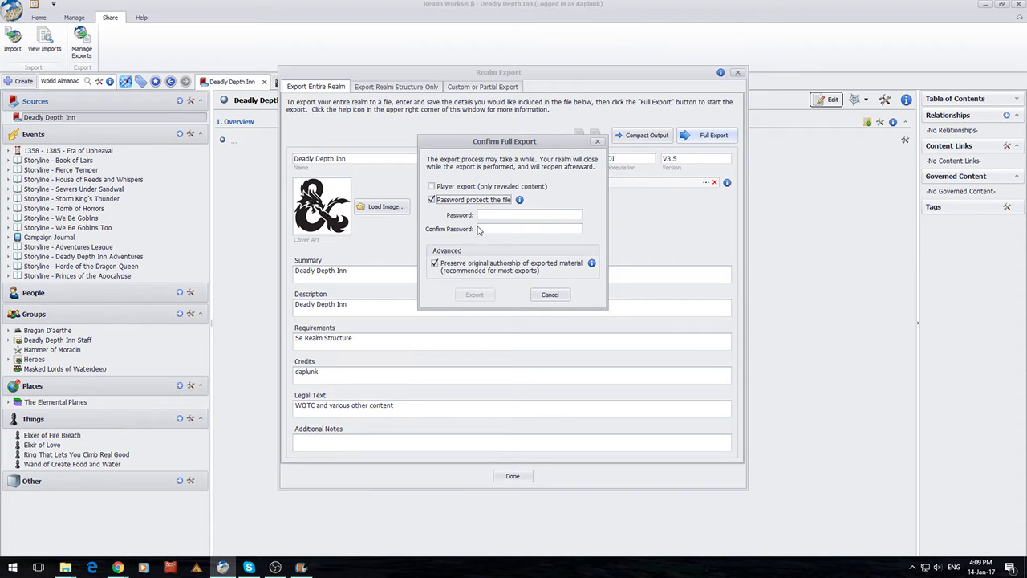
click(479, 215)
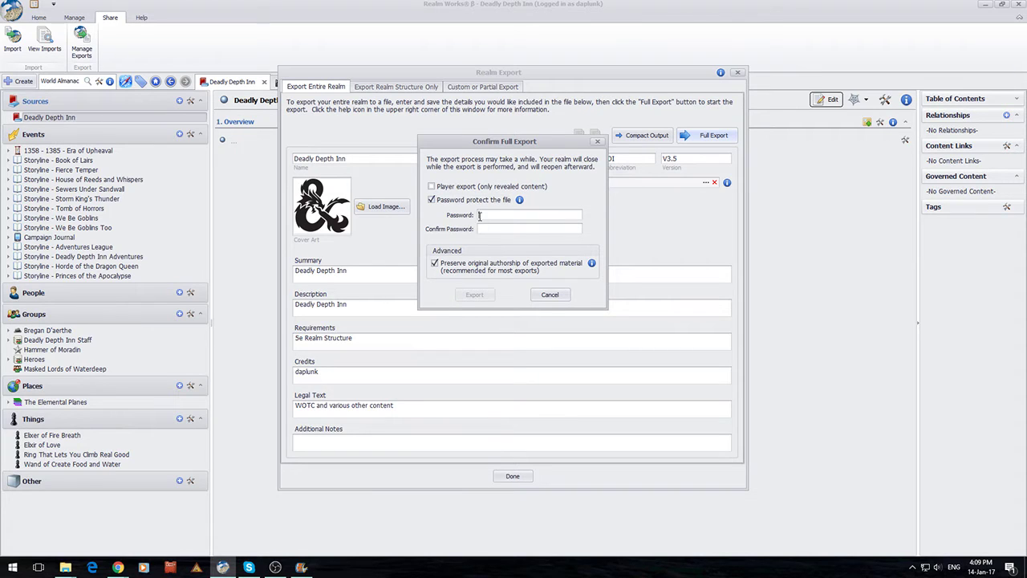
click(450, 202)
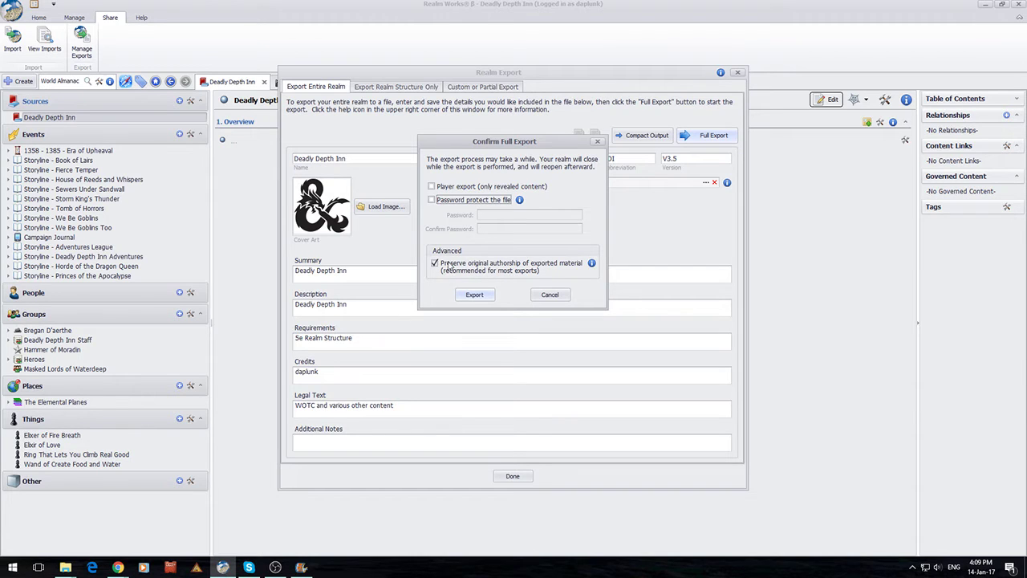
click(548, 294)
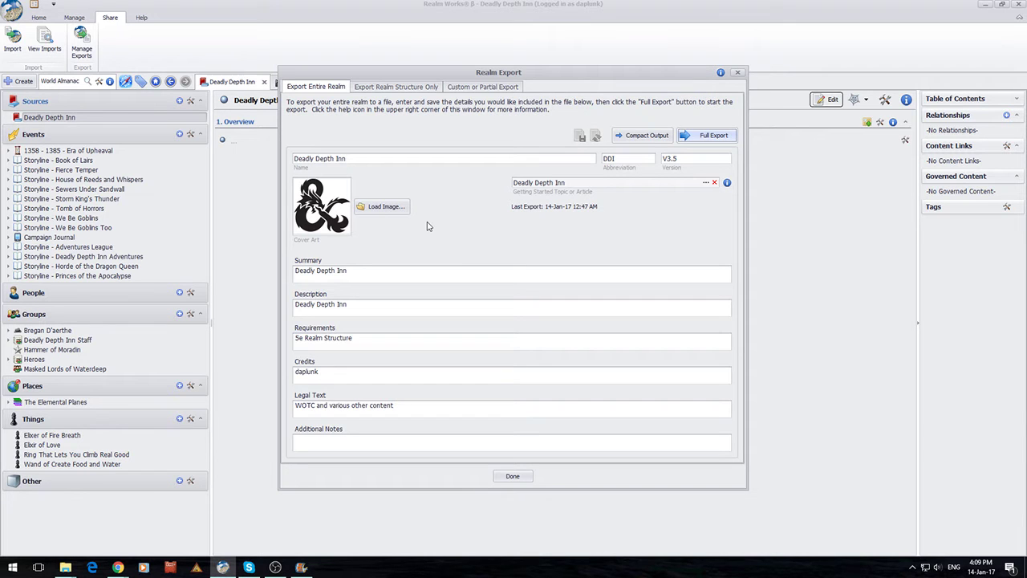
Switch to File Explorer and examine the secured Death by Dungeon files alongside the other exports in the Export folder
mouse_move(65, 567)
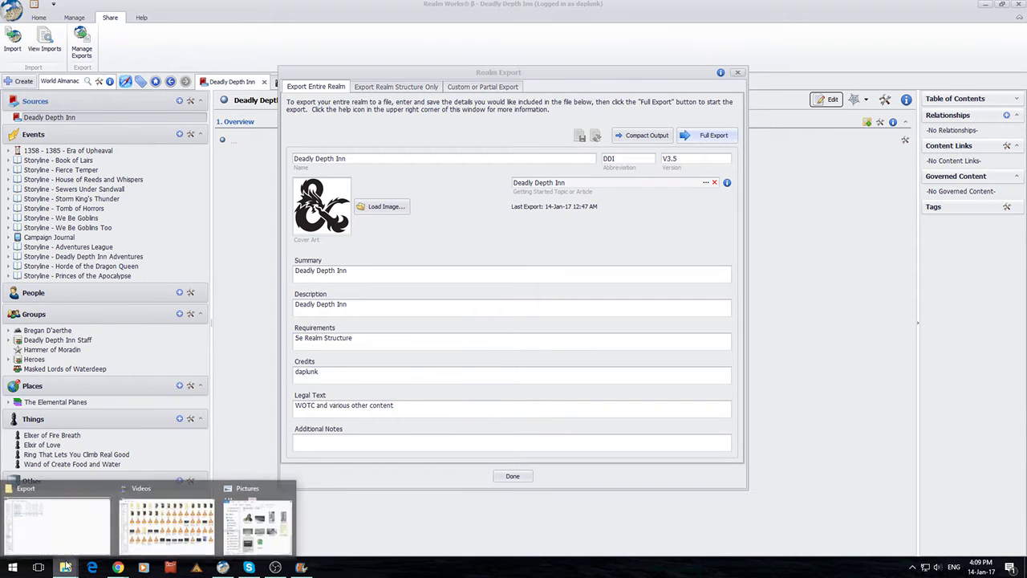
click(140, 521)
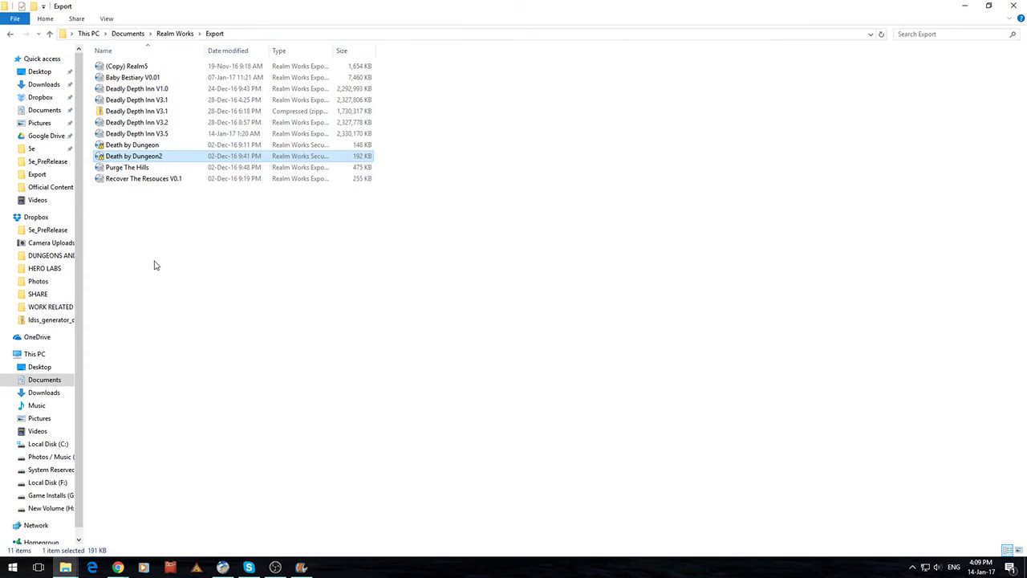
click(122, 157)
key(Escape)
click(211, 321)
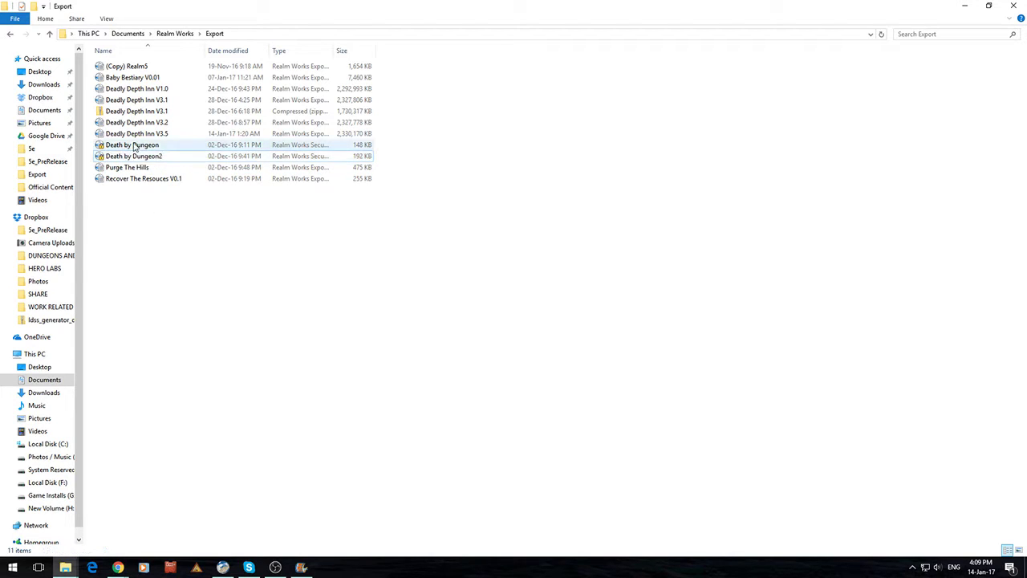
key(Up)
click(201, 345)
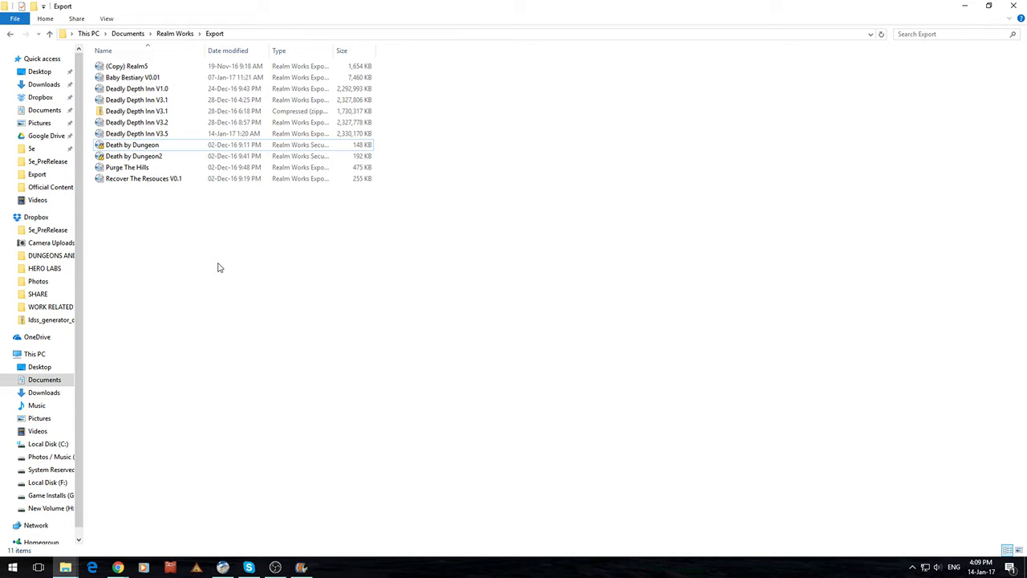
drag(148, 245, 81, 38)
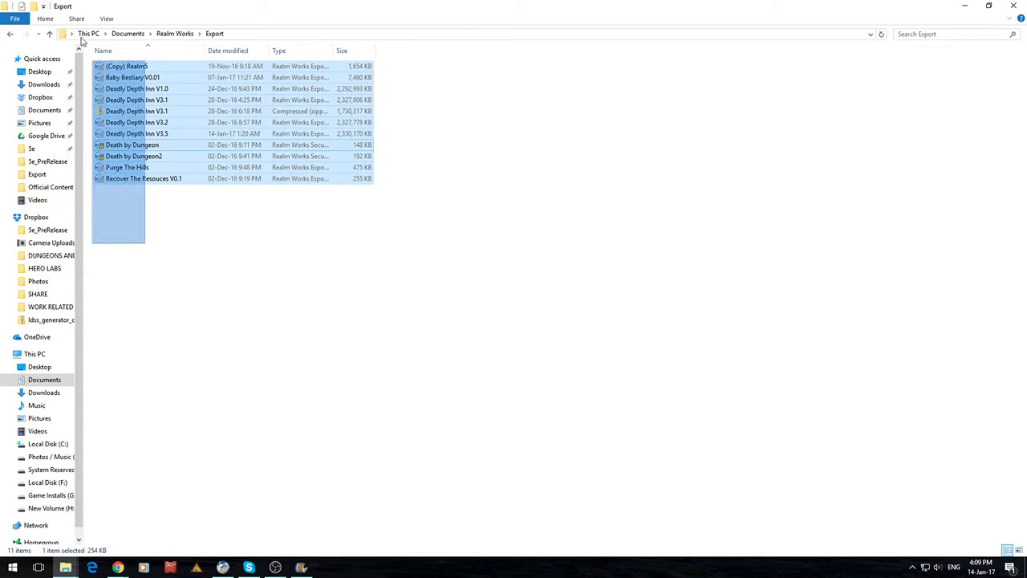
click(227, 388)
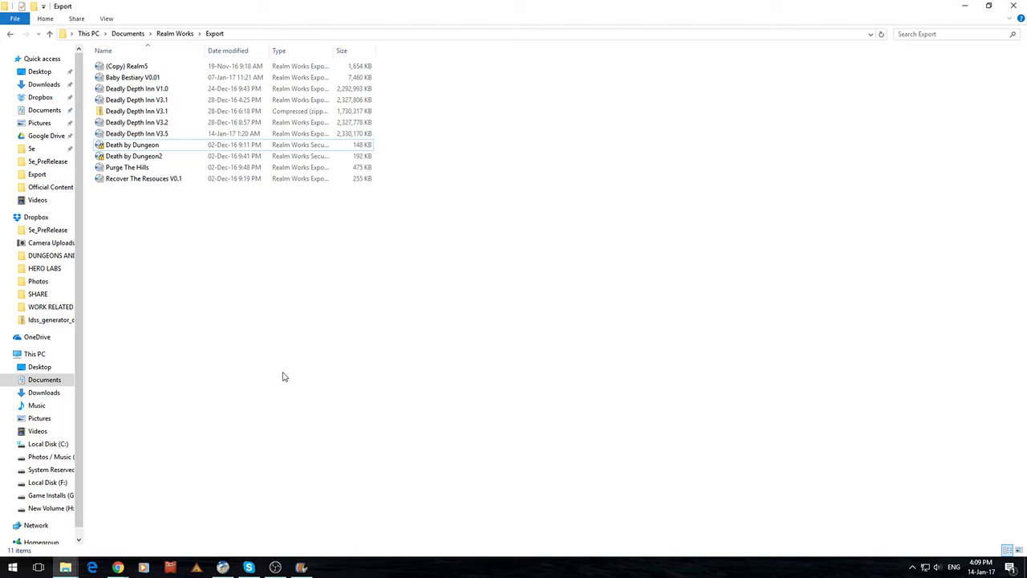
click(963, 6)
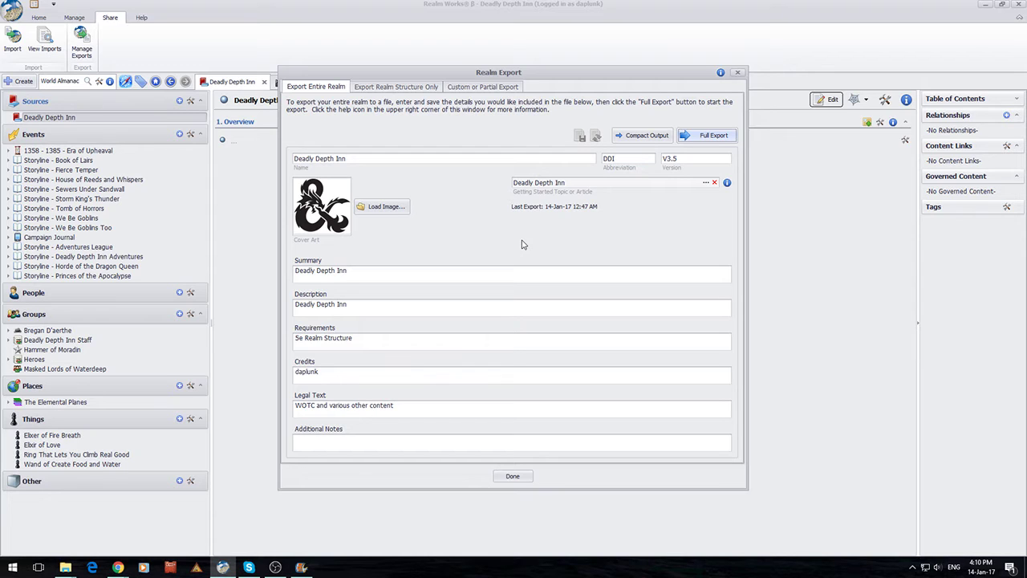
View the structure-only export details and close the export manager
click(380, 89)
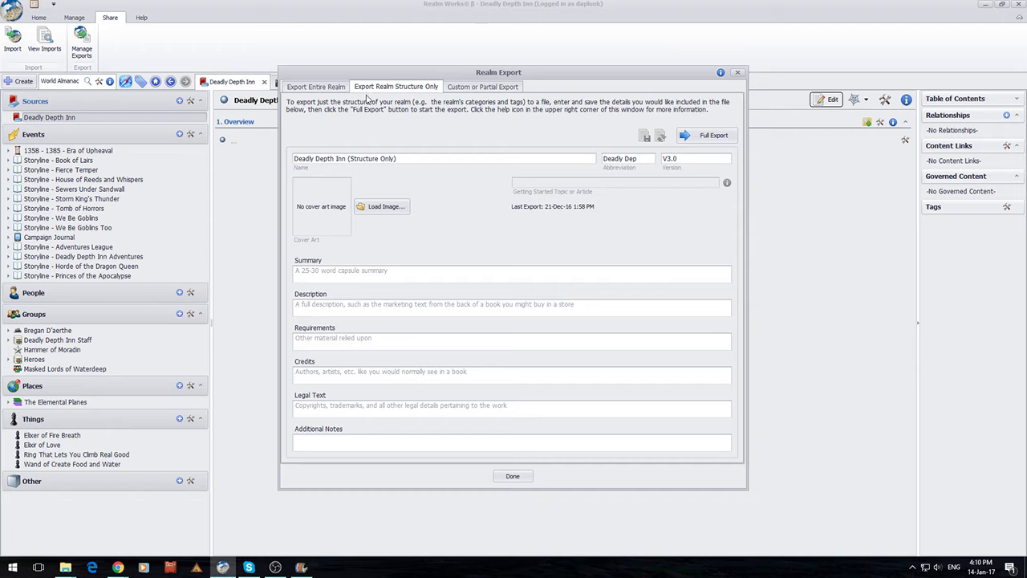
click(738, 73)
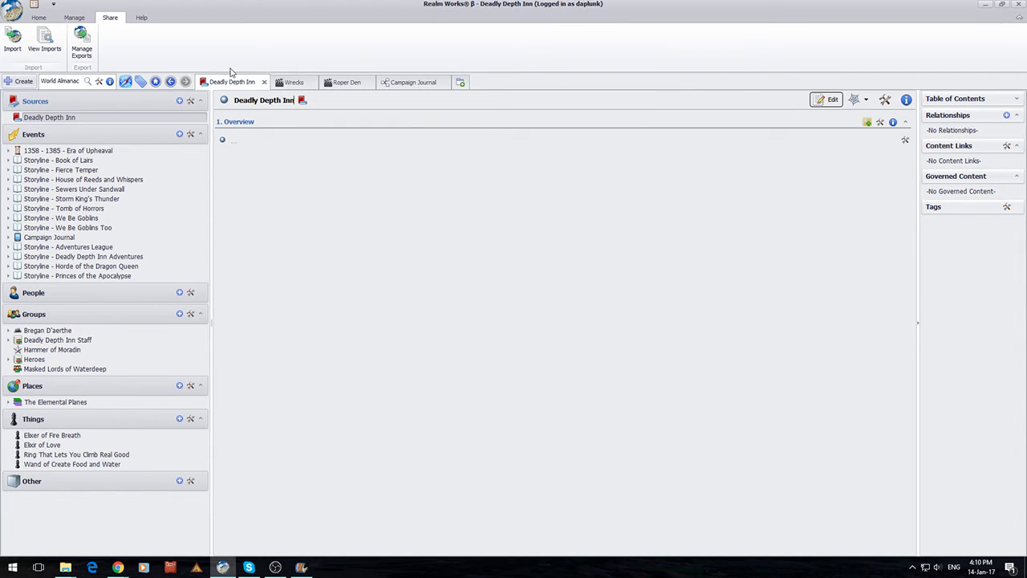
Browse the realm's topic and article categories, including the Unique Monster/Enemy category's structure
click(72, 18)
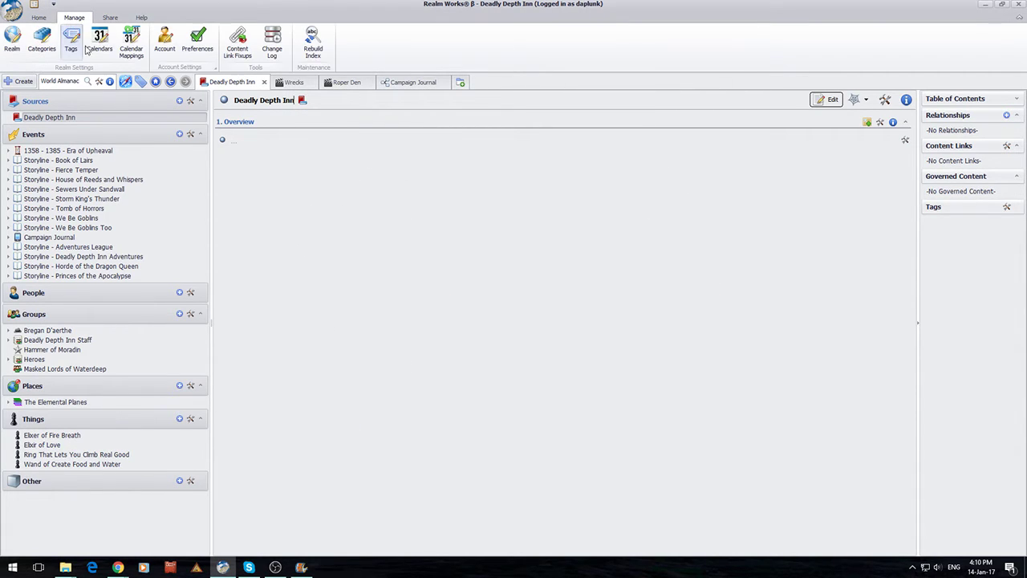
click(42, 40)
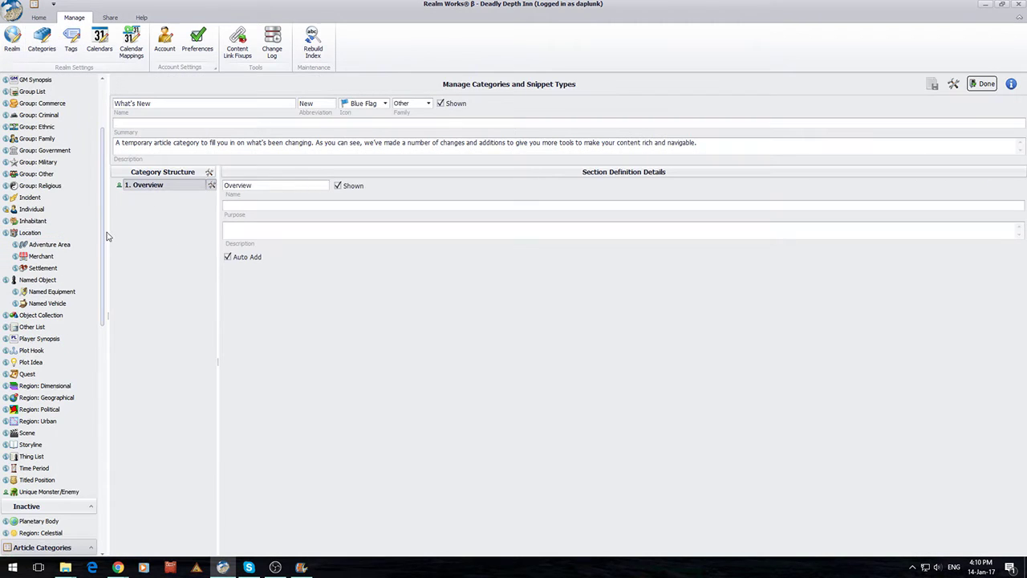
scroll(104, 236, down, 10)
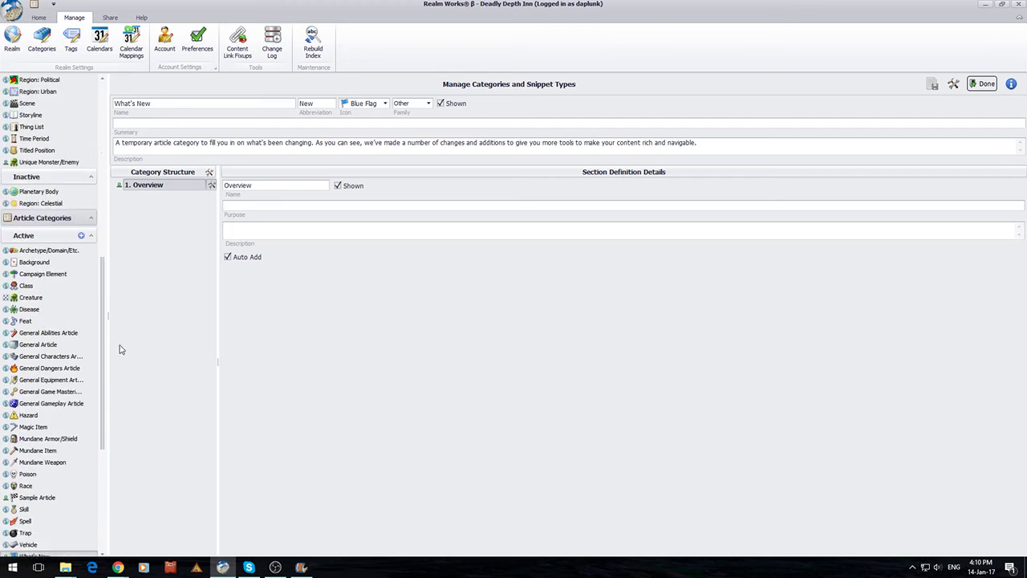
scroll(89, 304, up, 6)
click(44, 351)
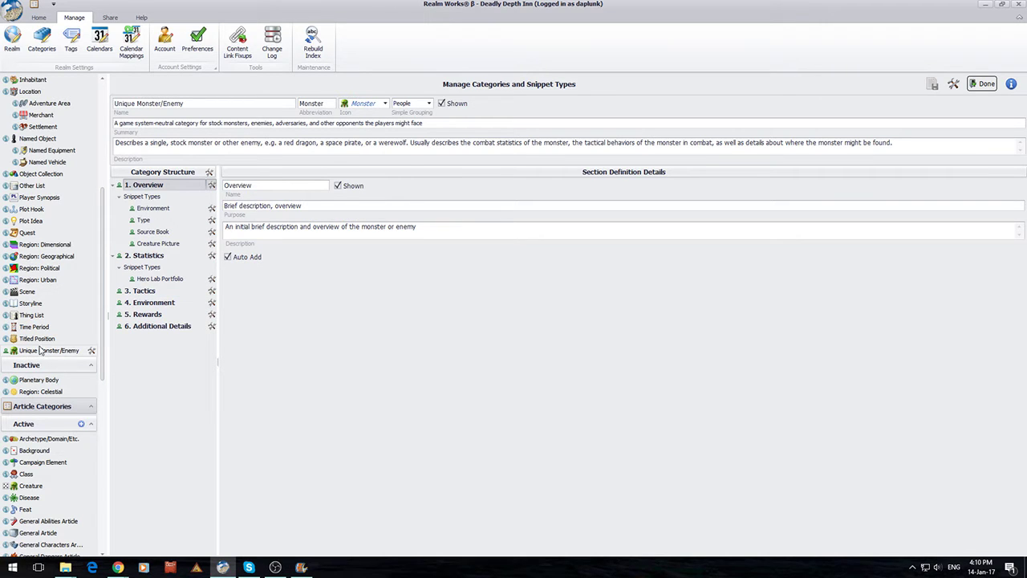
scroll(40, 337, down, 8)
scroll(48, 320, up, 15)
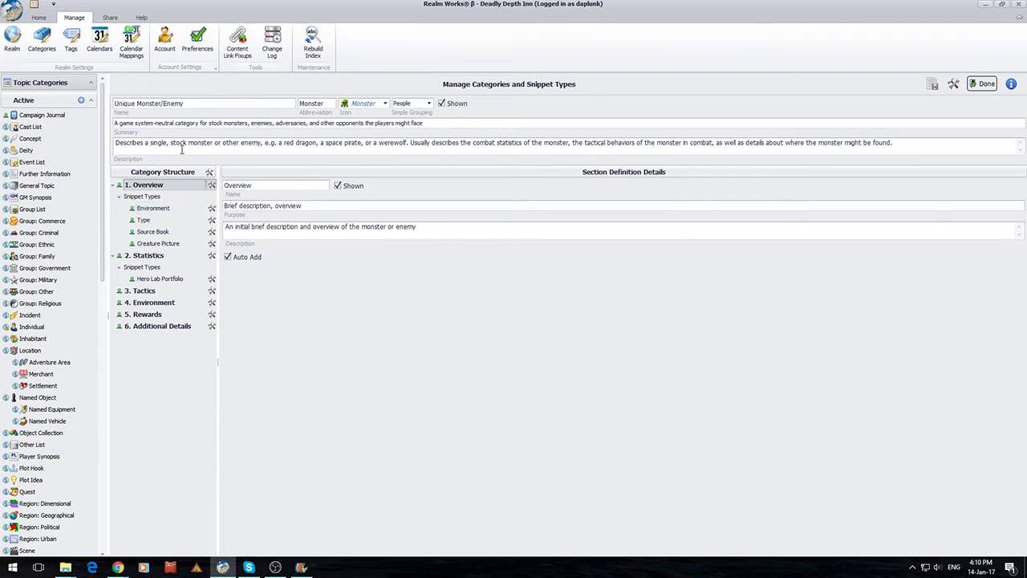
Return from category management to the realm's import and export commands
click(38, 17)
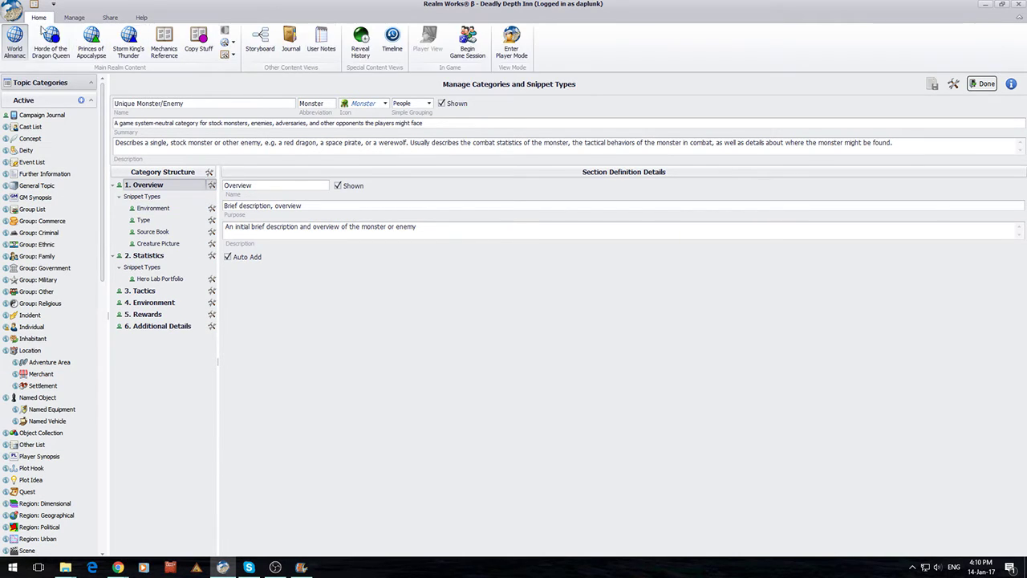
click(110, 16)
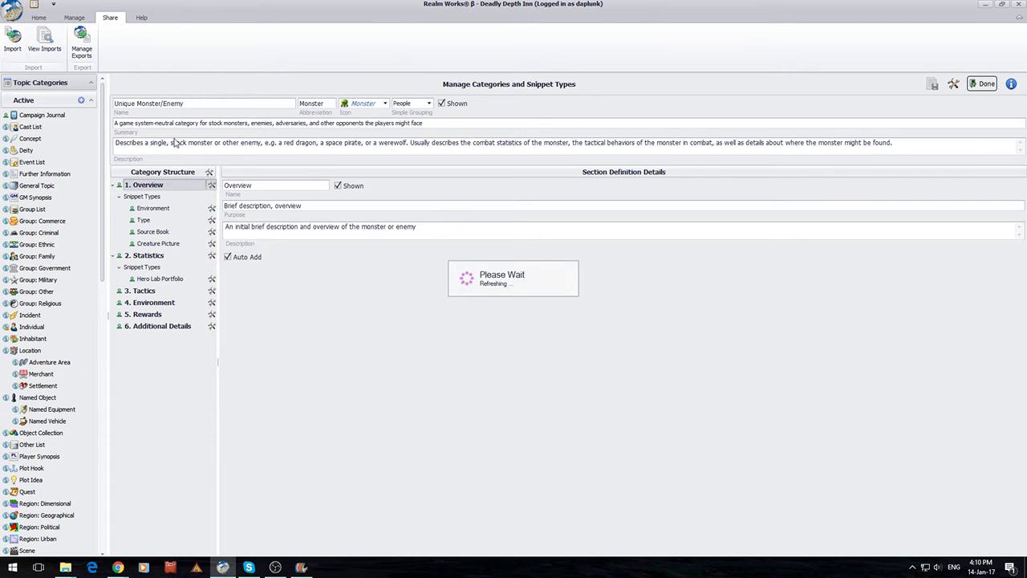